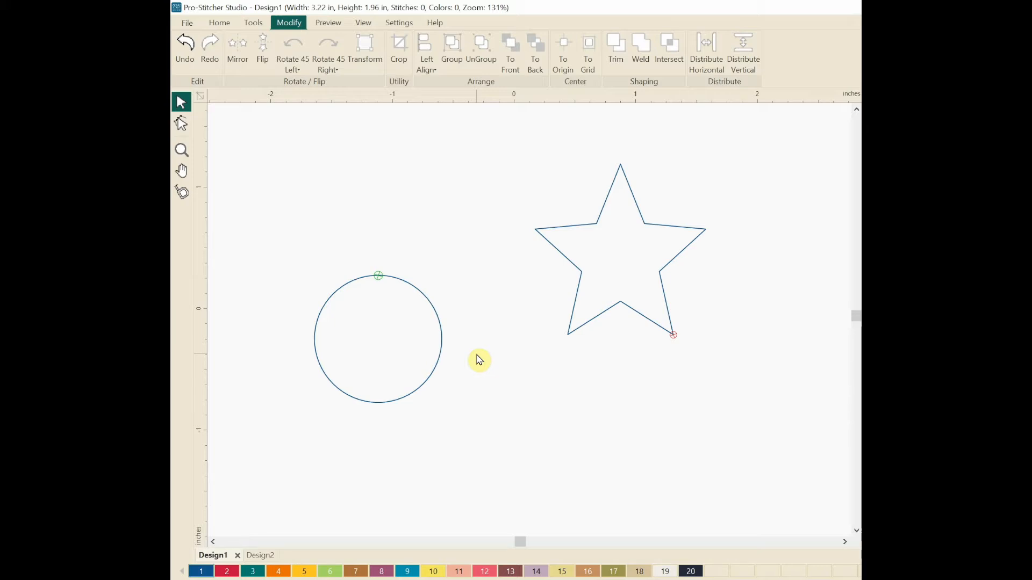
# Step: Select the circle and the five-pointed star together in Design1
pyautogui.hotkey('ctrl', 'a')
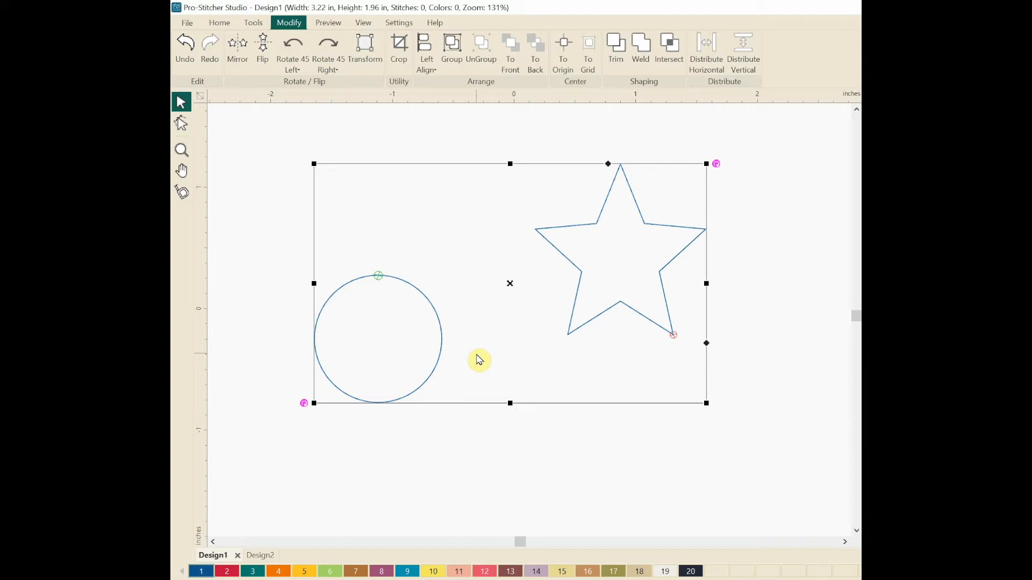
pyautogui.rightClick(408, 189)
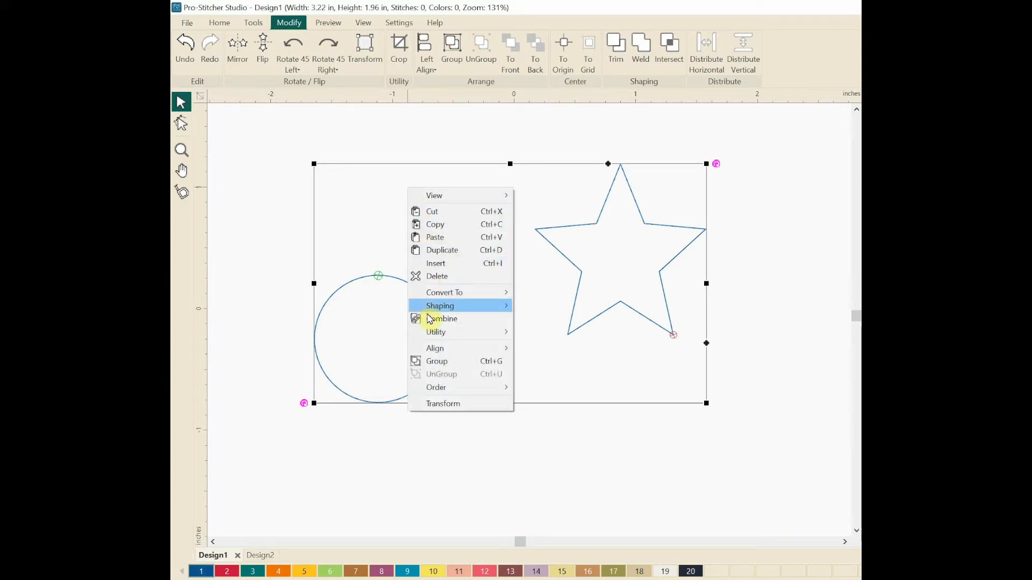
pyautogui.moveTo(435, 353)
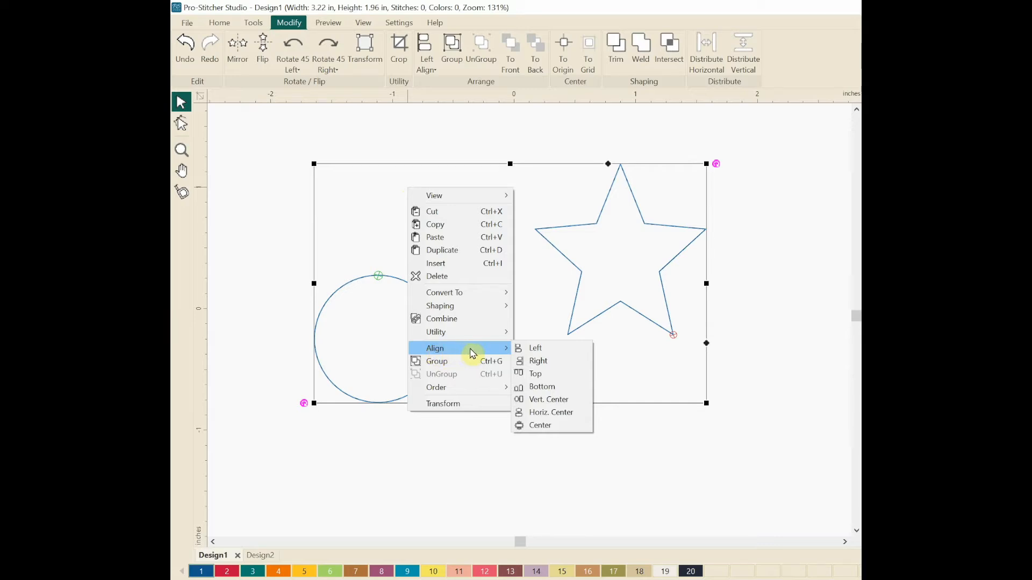
pyautogui.click(534, 353)
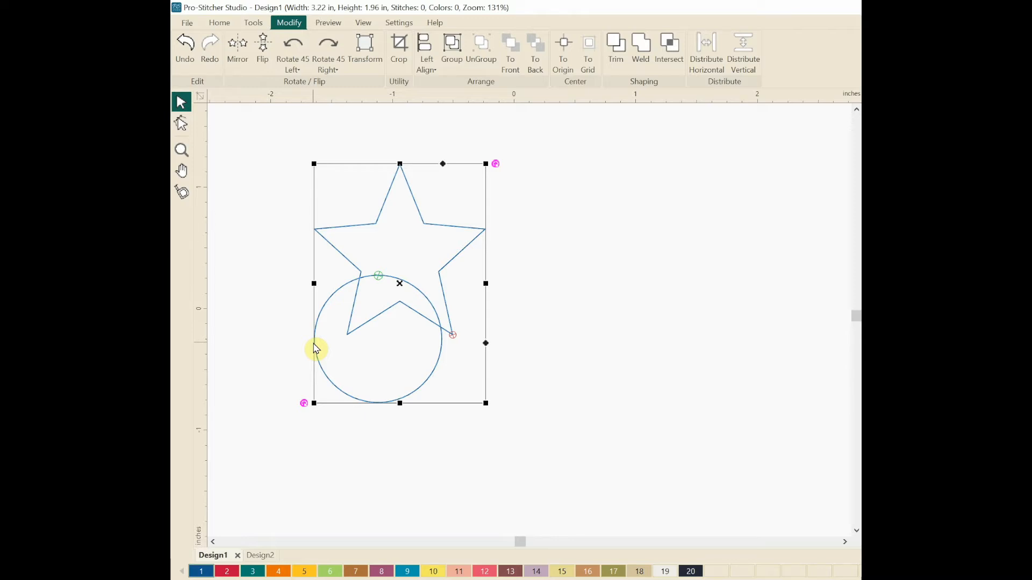
pyautogui.hotkey('ctrl', 'z')
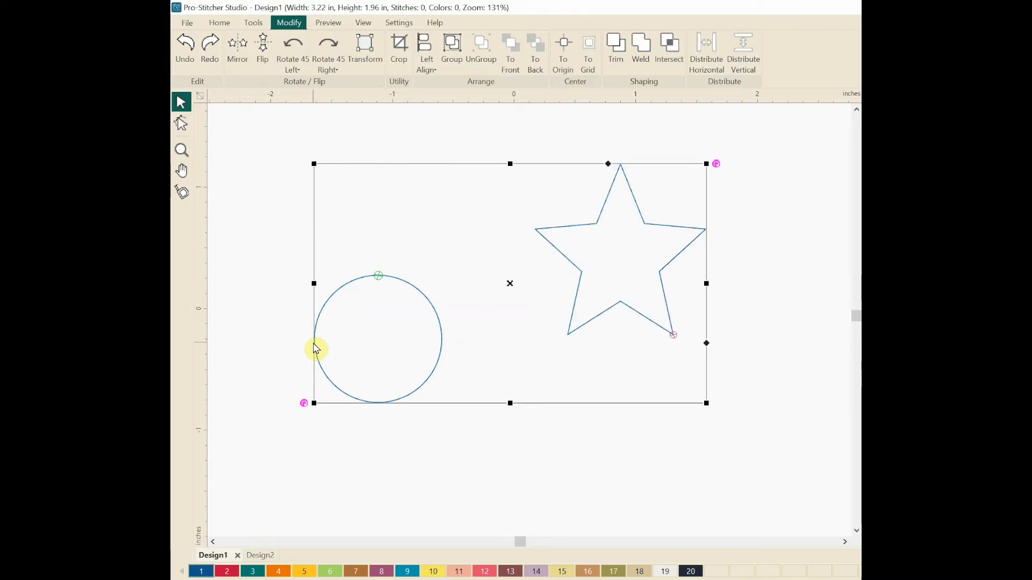
pyautogui.rightClick(398, 192)
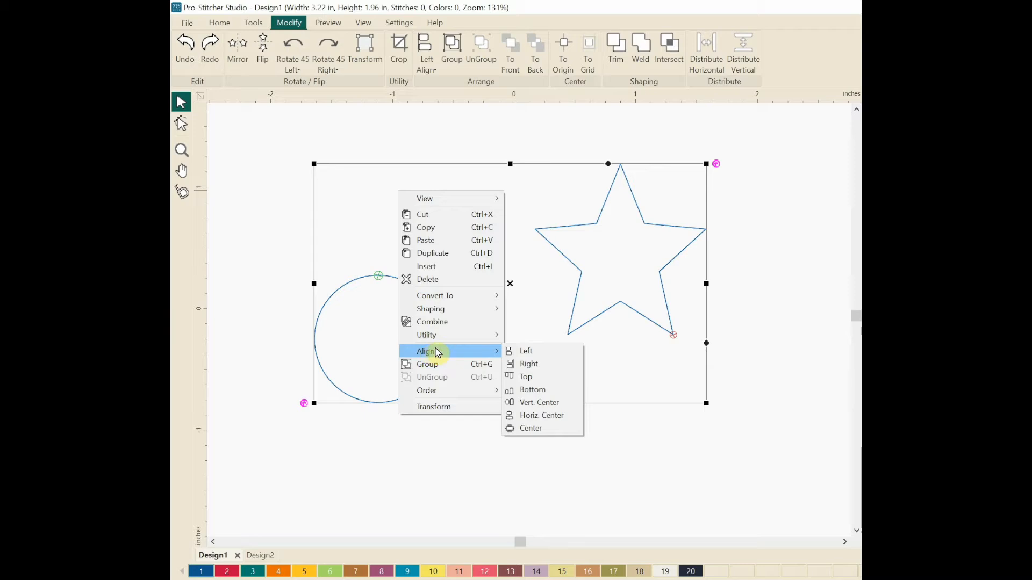
pyautogui.click(528, 365)
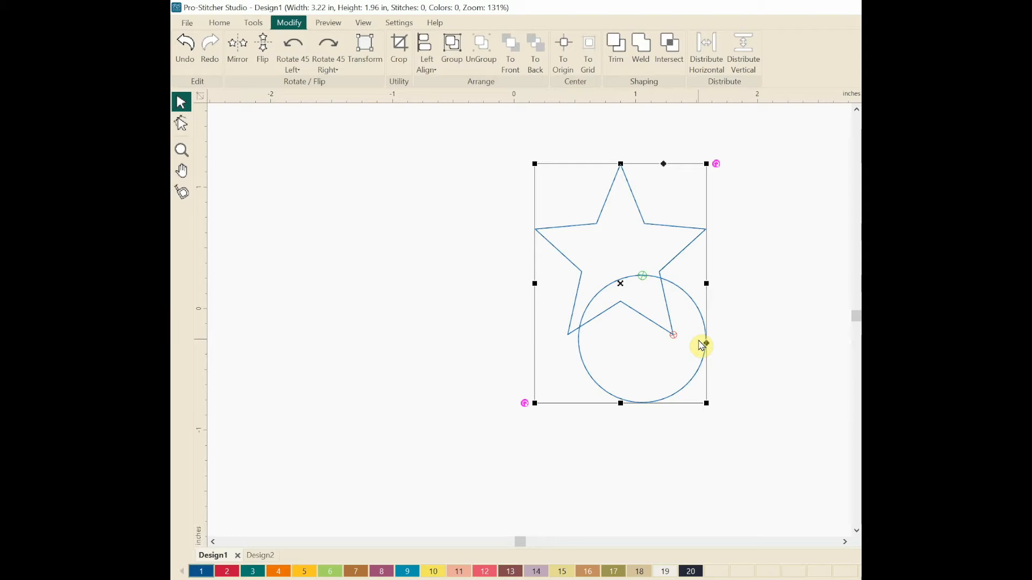
pyautogui.hotkey('ctrl', 'z')
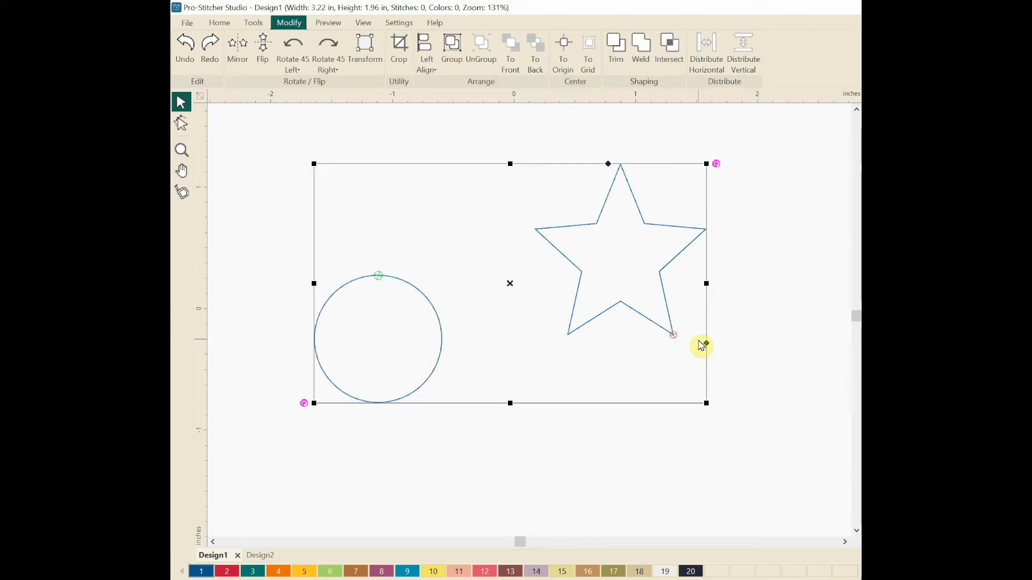
pyautogui.rightClick(418, 186)
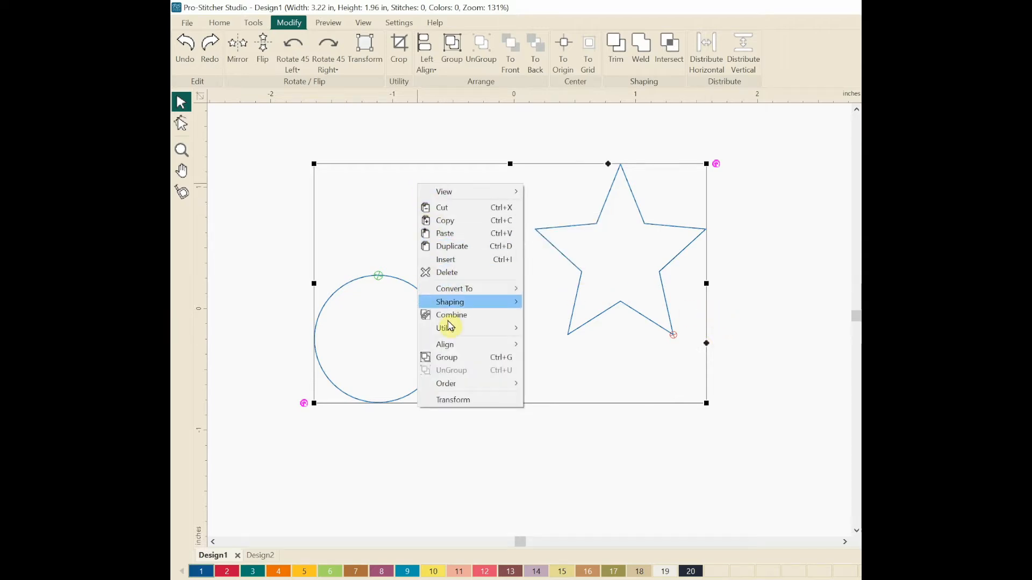
pyautogui.moveTo(450, 350)
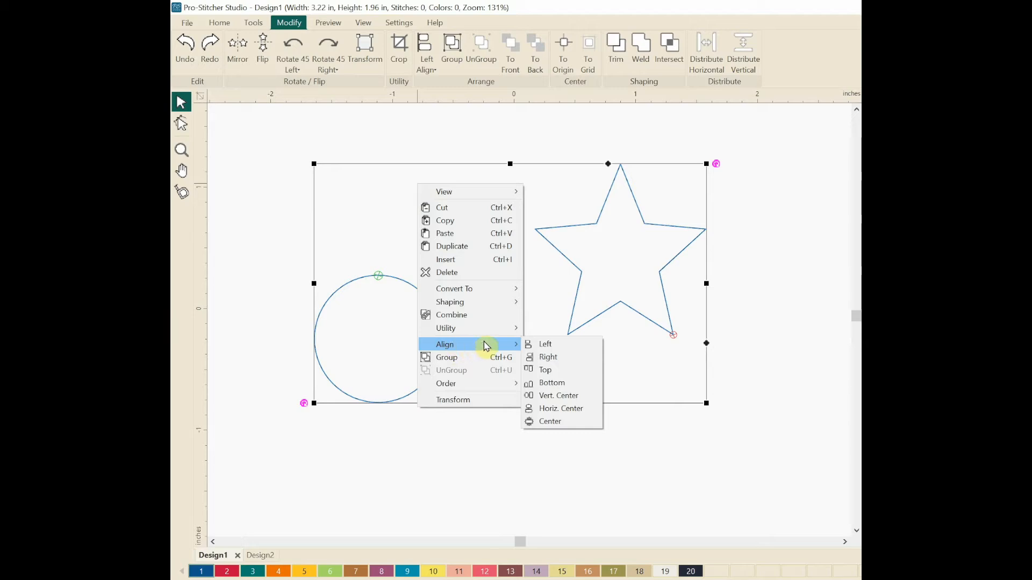
pyautogui.click(545, 370)
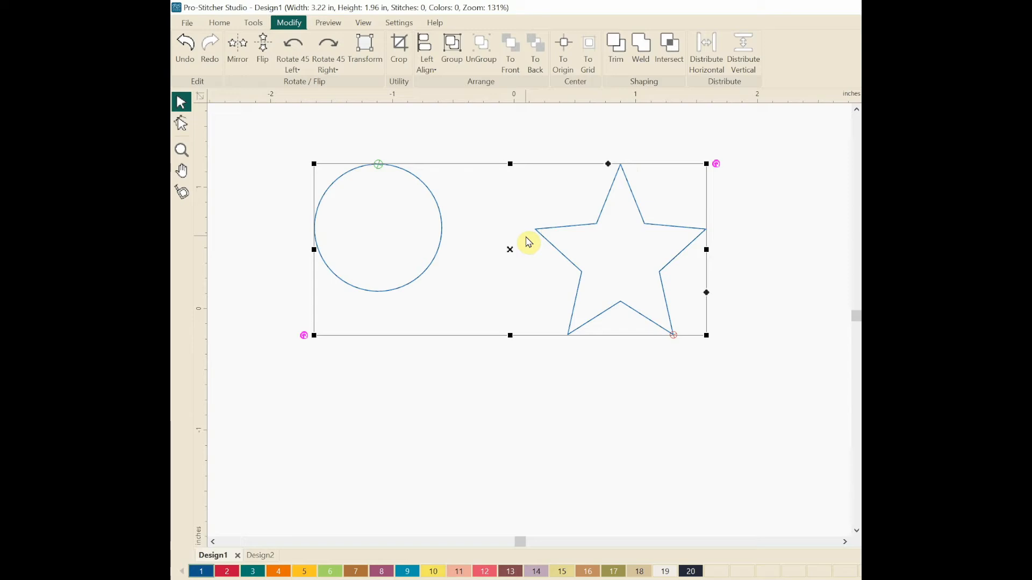
pyautogui.hotkey('ctrl', 'z')
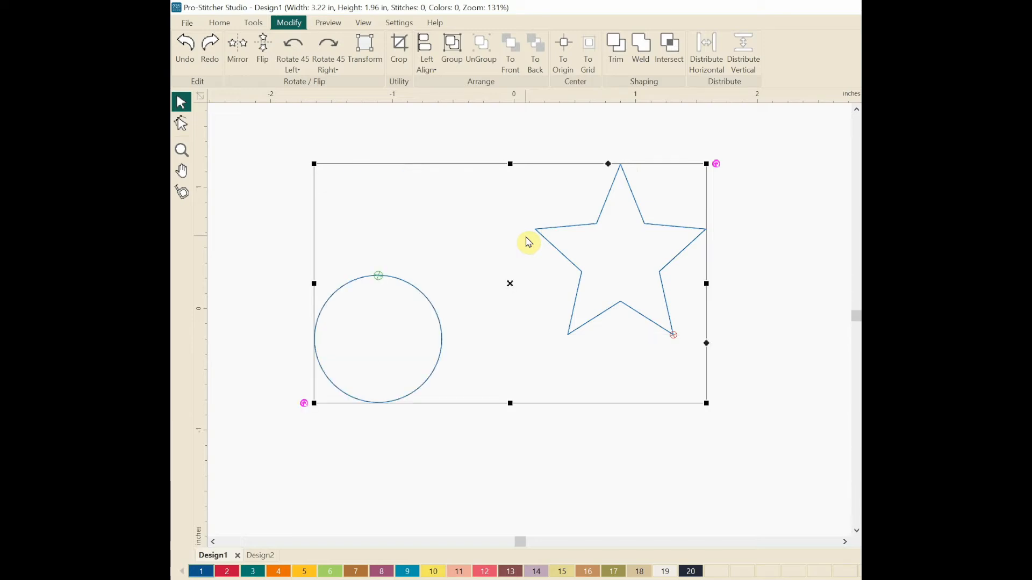
pyautogui.rightClick(434, 195)
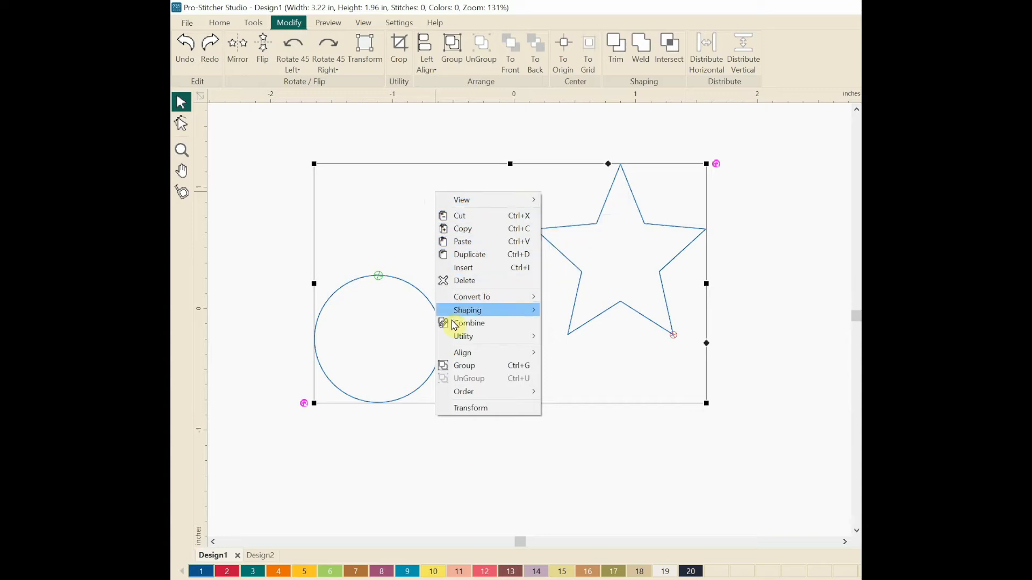
pyautogui.moveTo(452, 357)
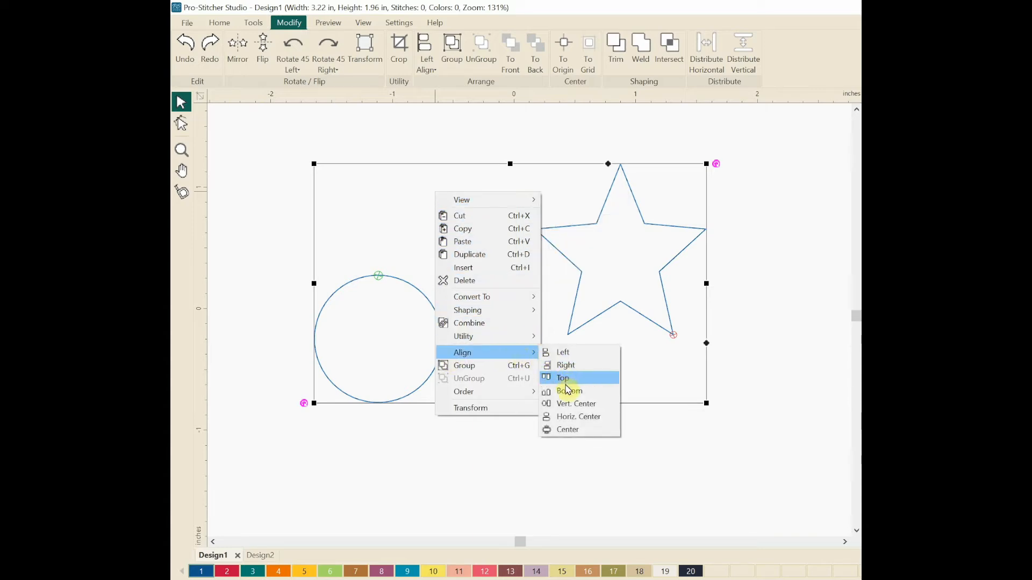
pyautogui.click(568, 395)
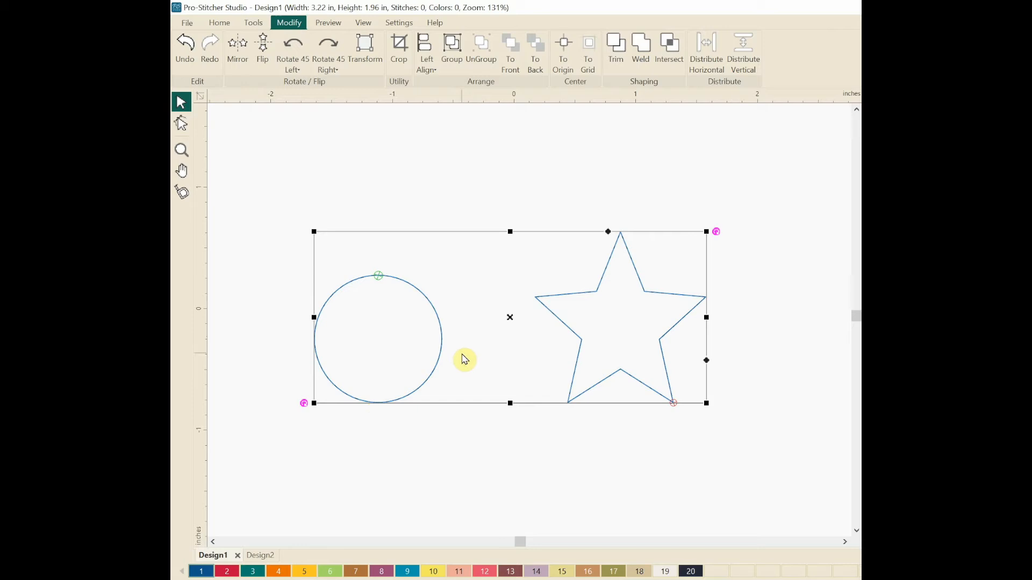
pyautogui.hotkey('ctrl', 'z')
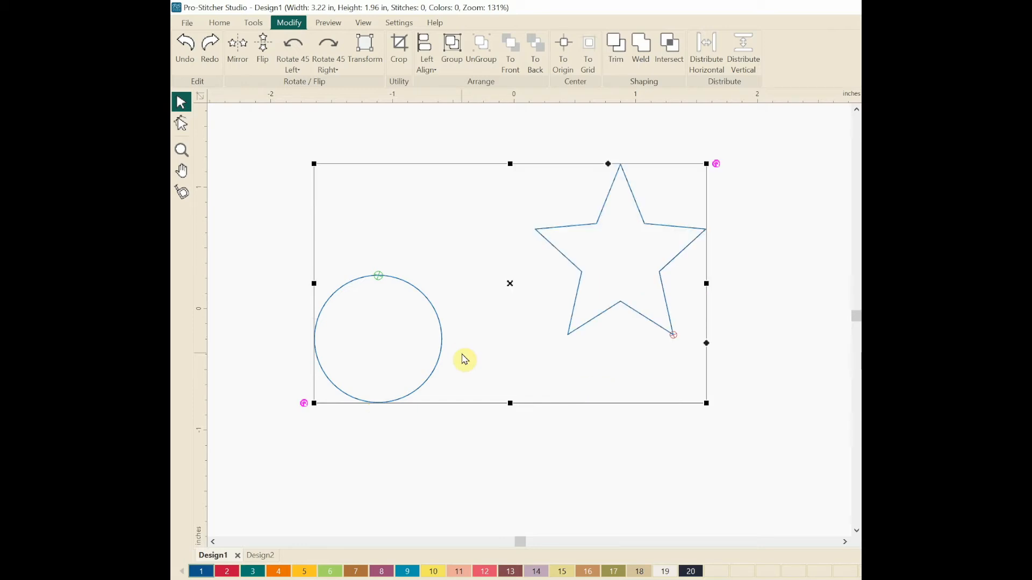
pyautogui.rightClick(389, 190)
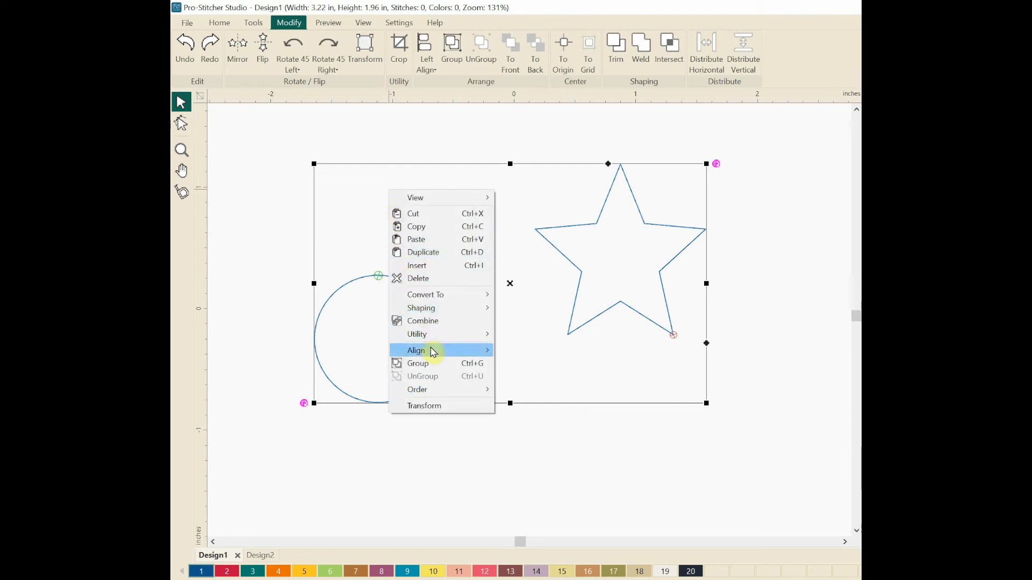
pyautogui.moveTo(437, 350)
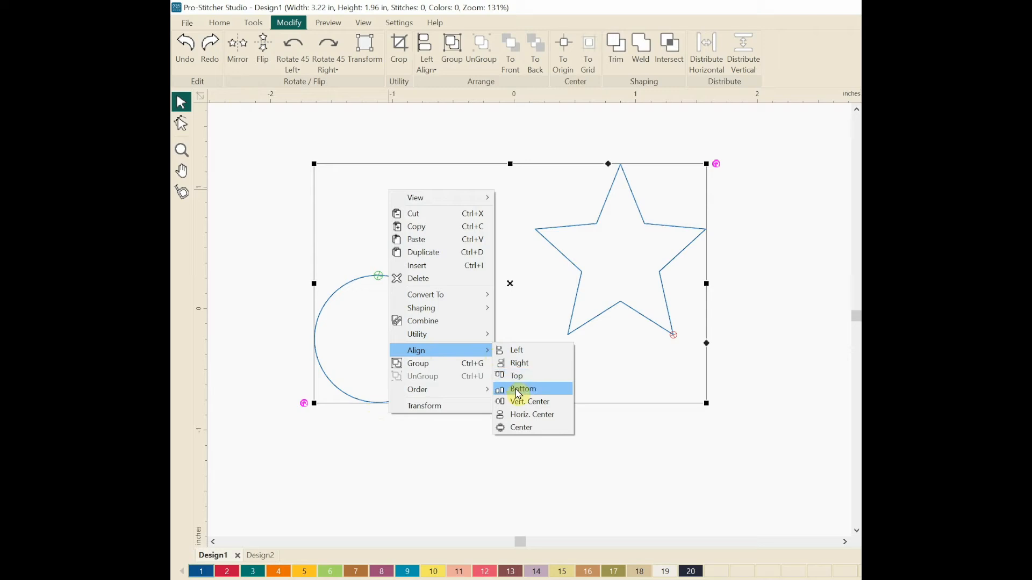
pyautogui.click(561, 408)
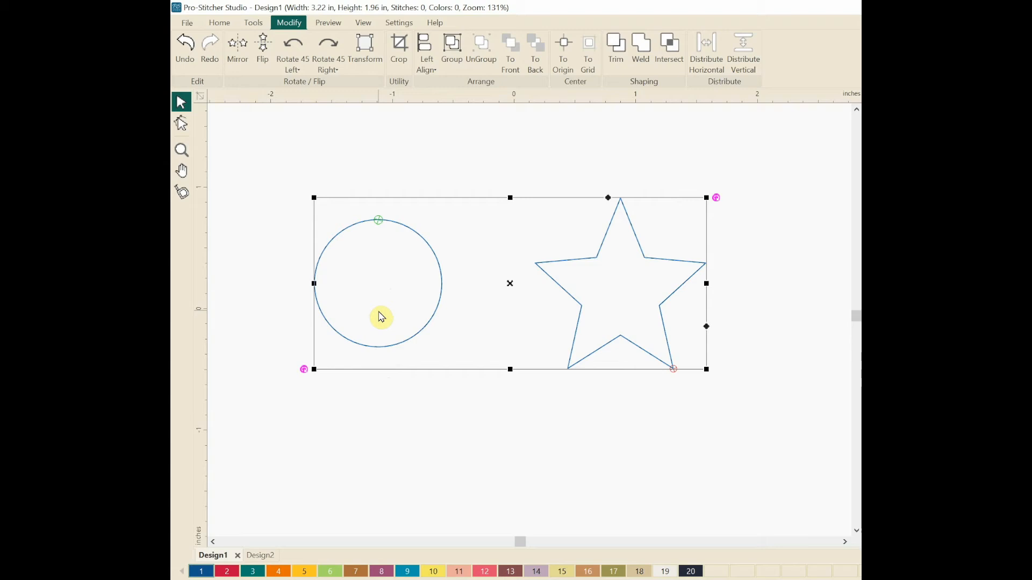
pyautogui.hotkey('ctrl', 'z')
pyautogui.rightClick(433, 190)
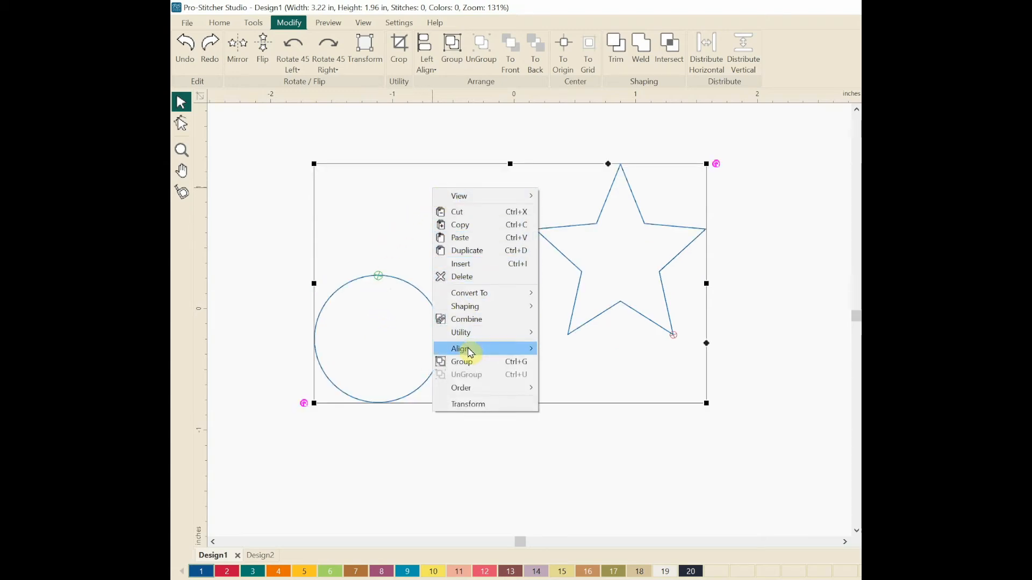
pyautogui.moveTo(465, 350)
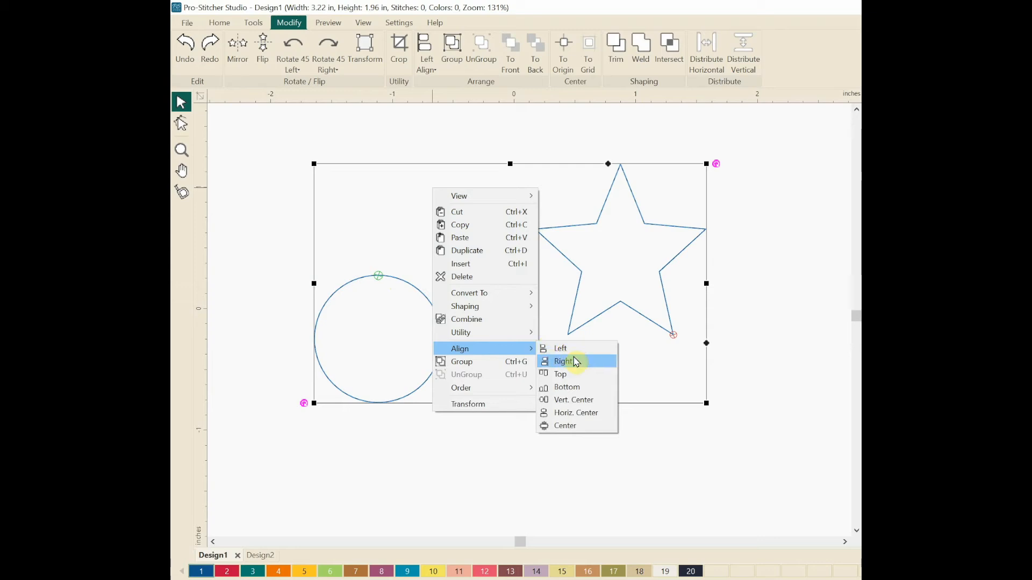
pyautogui.click(605, 418)
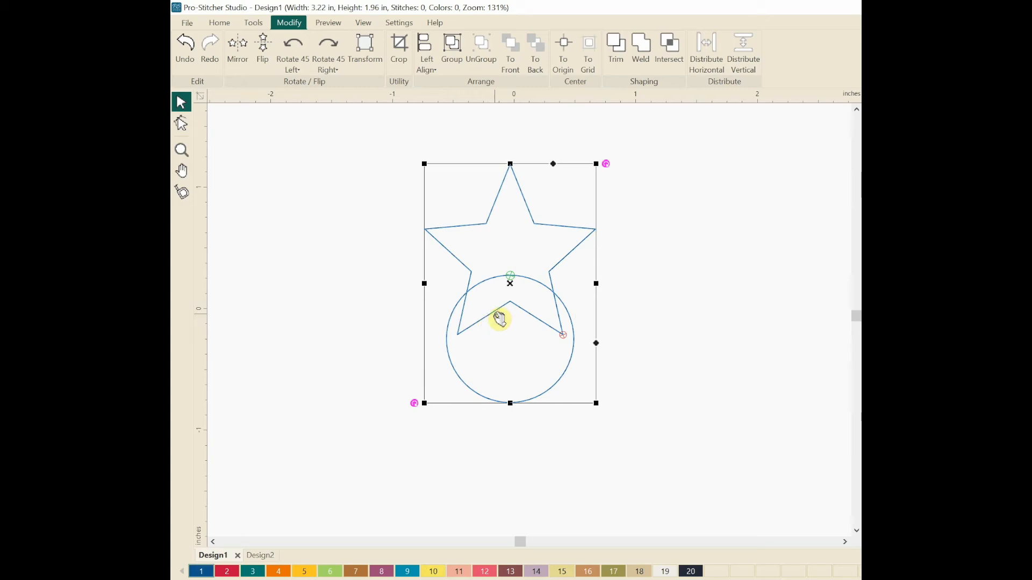
pyautogui.hotkey('ctrl', 'z')
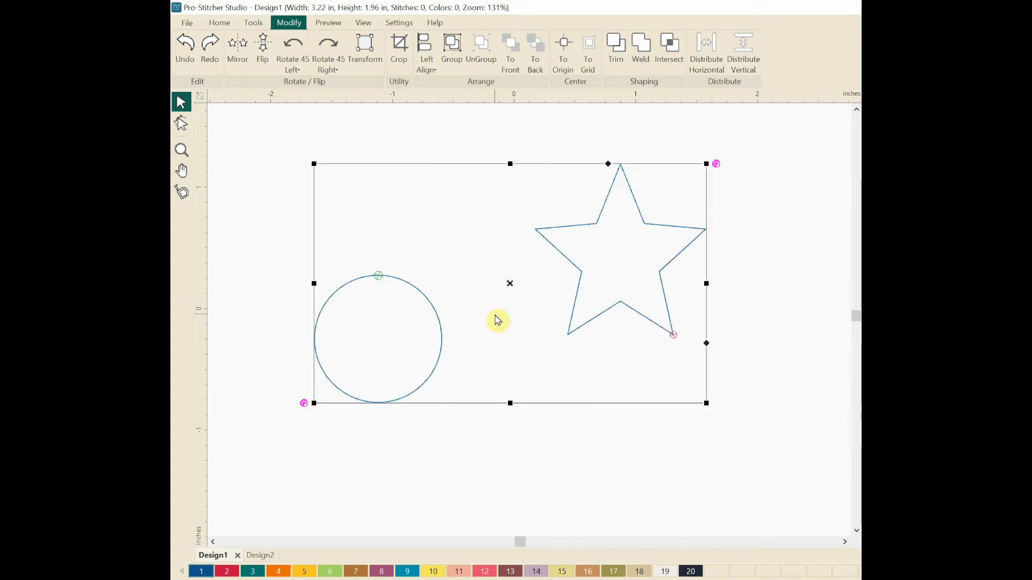
pyautogui.scroll(1, 496, 321)
pyautogui.scroll(-1, 558, 284)
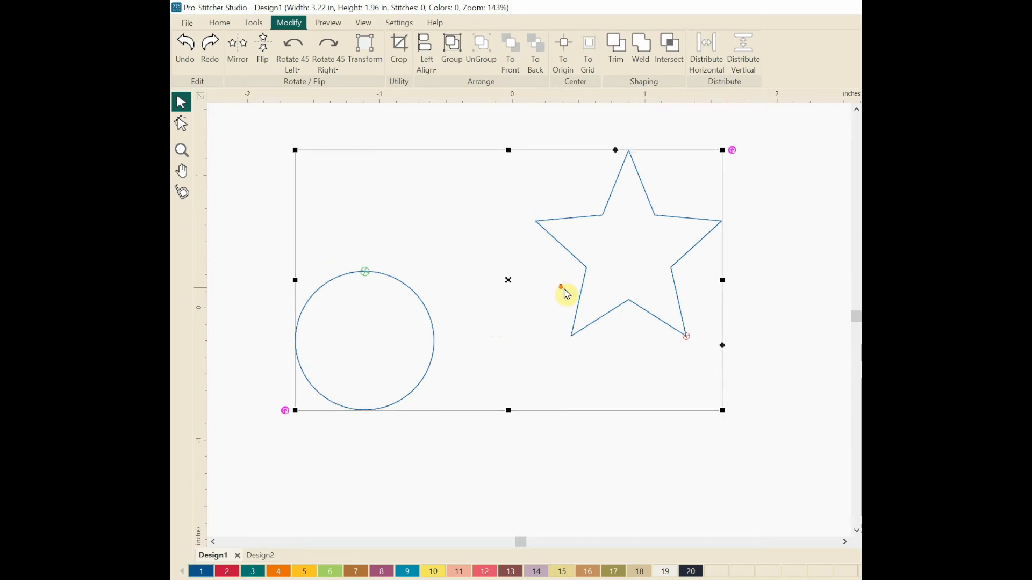
# Step: Align the circle and star to a common centre, with the circle inside the star
pyautogui.rightClick(381, 172)
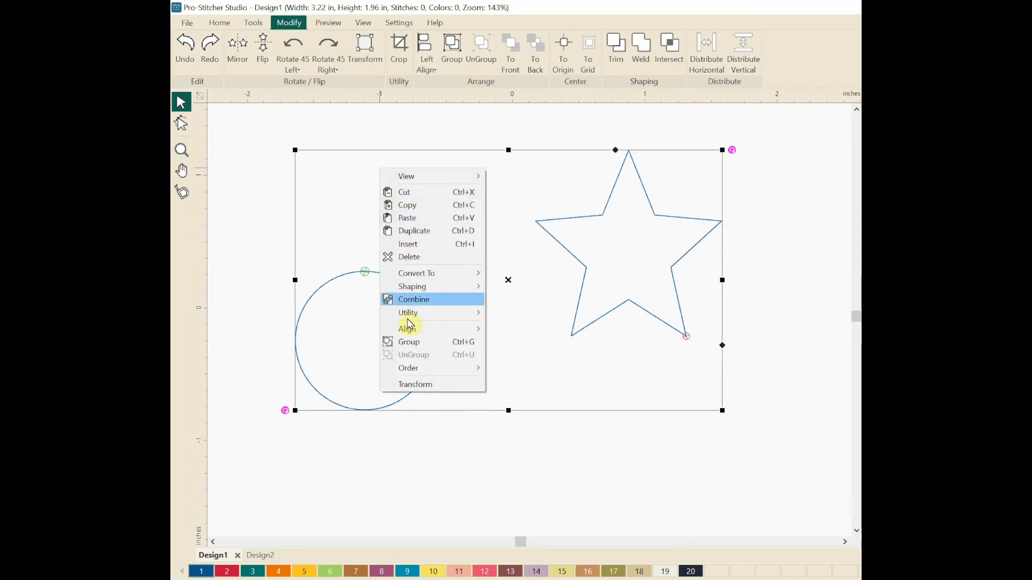
pyautogui.moveTo(417, 330)
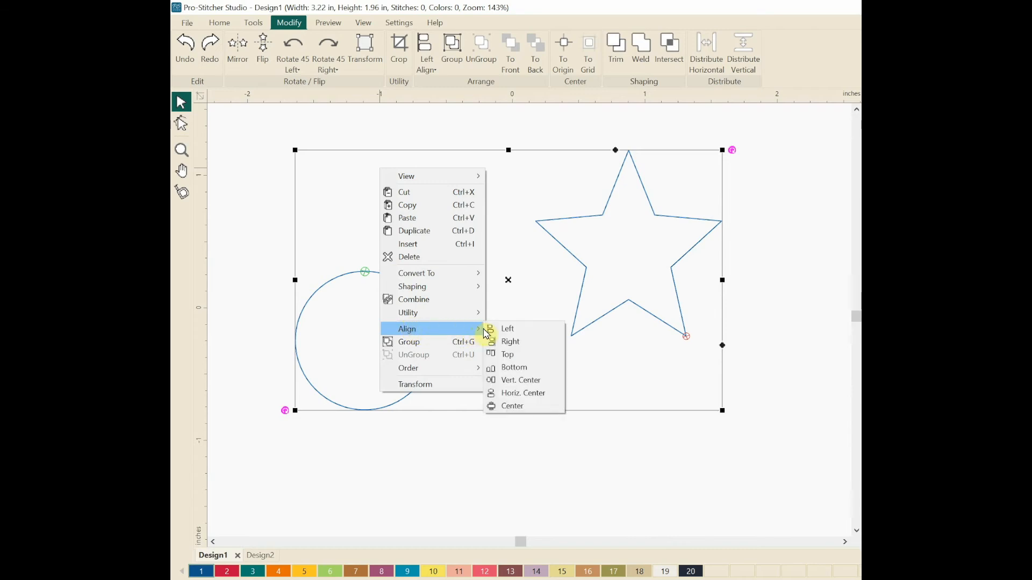
pyautogui.click(532, 410)
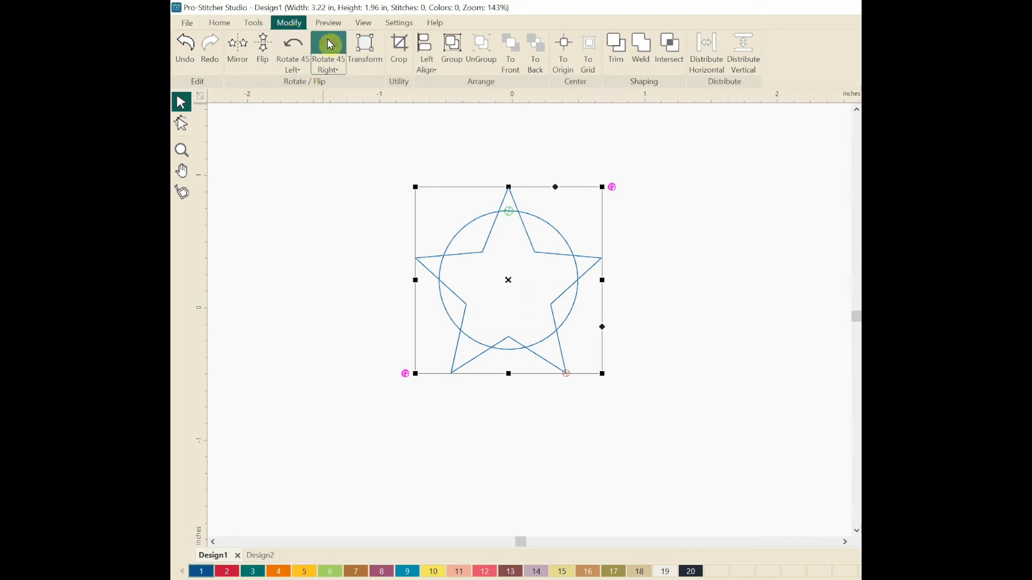
# Step: Trim the circle where the star overlaps it, then move to the Design2 square and diamond
pyautogui.click(618, 61)
pyautogui.click(629, 248)
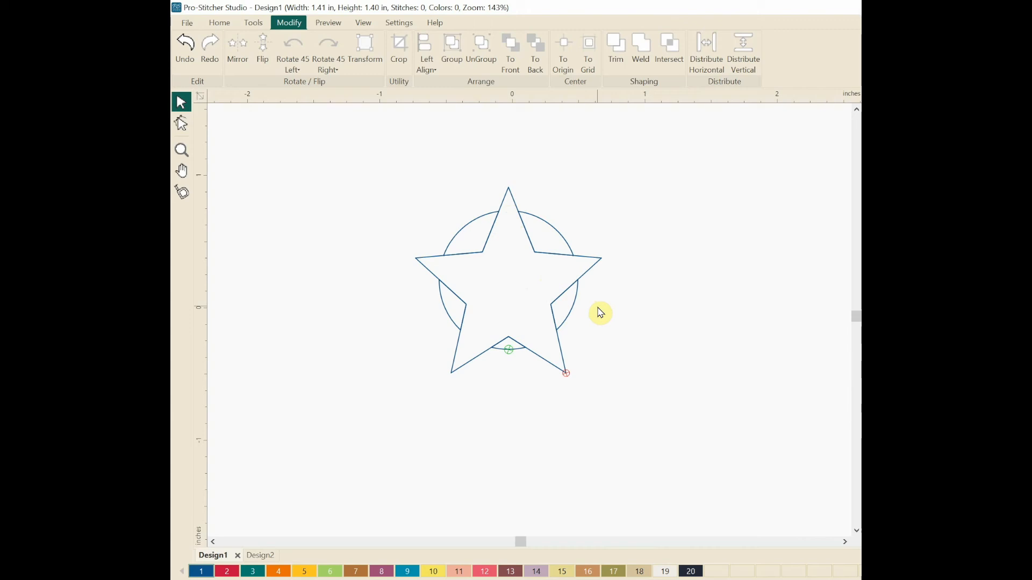
pyautogui.click(260, 555)
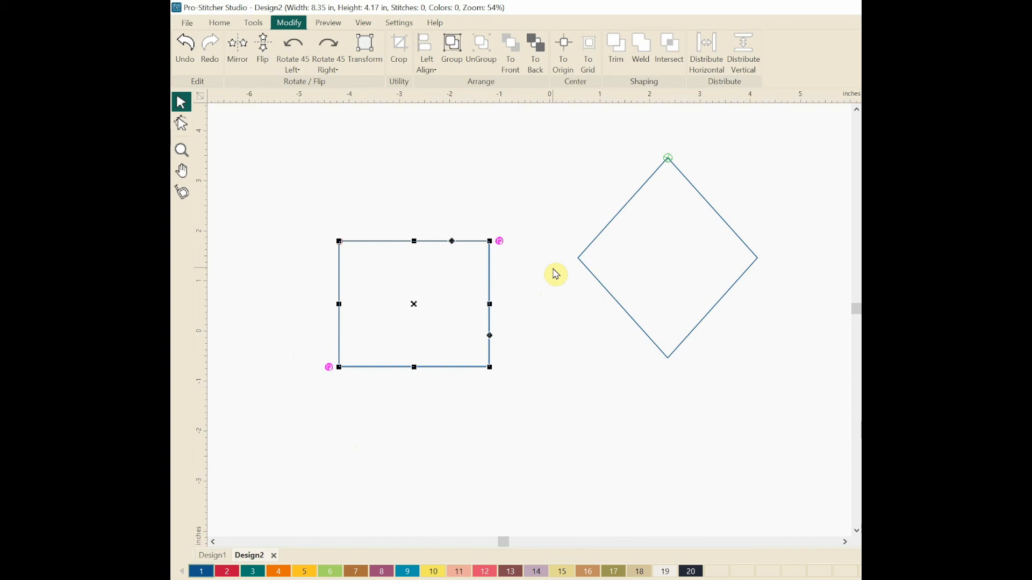
# Step: Select the square and diamond and align them to a shared centre
pyautogui.hotkey('ctrl', 'a')
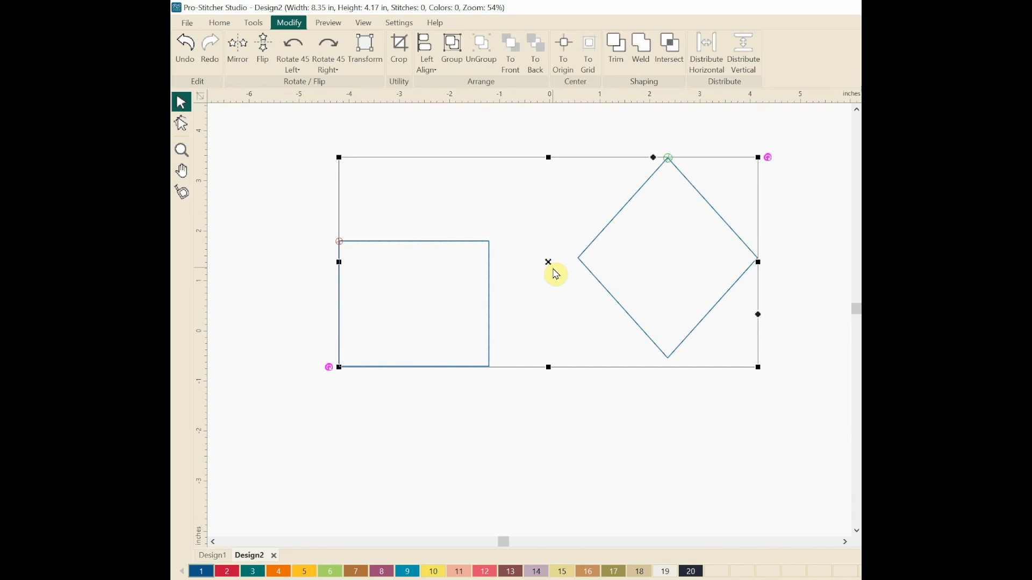
pyautogui.rightClick(488, 190)
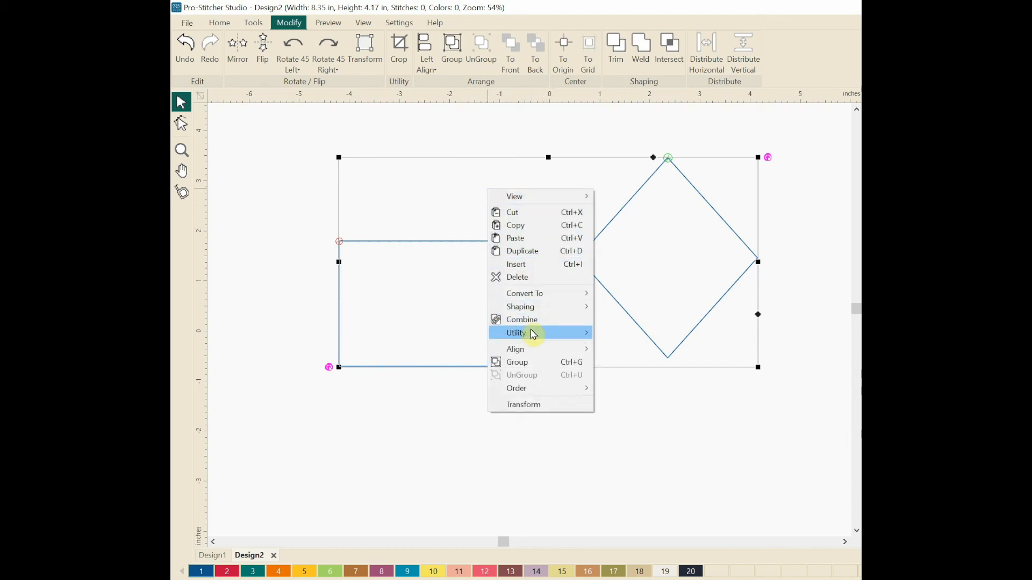
pyautogui.moveTo(529, 351)
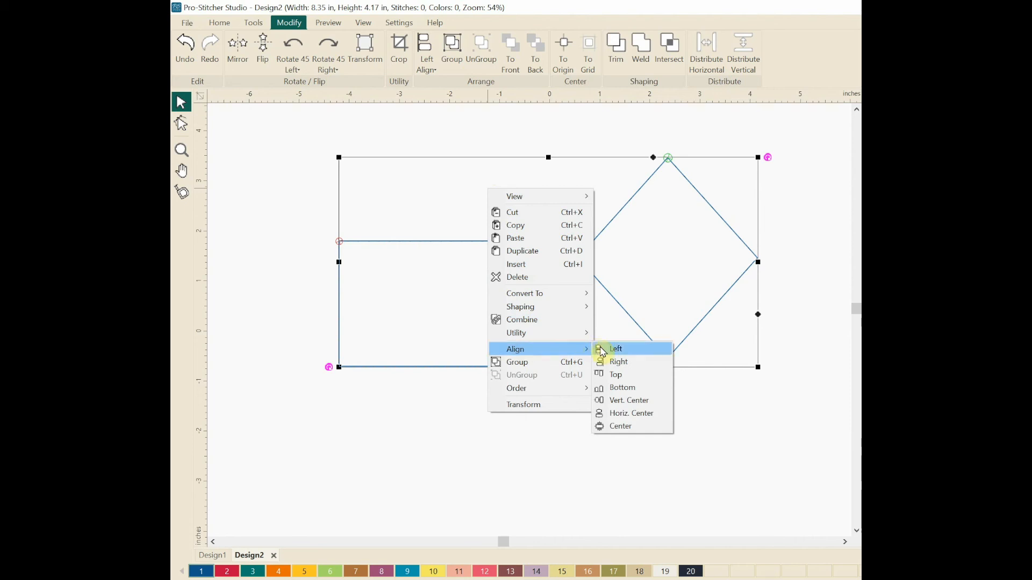
pyautogui.click(622, 427)
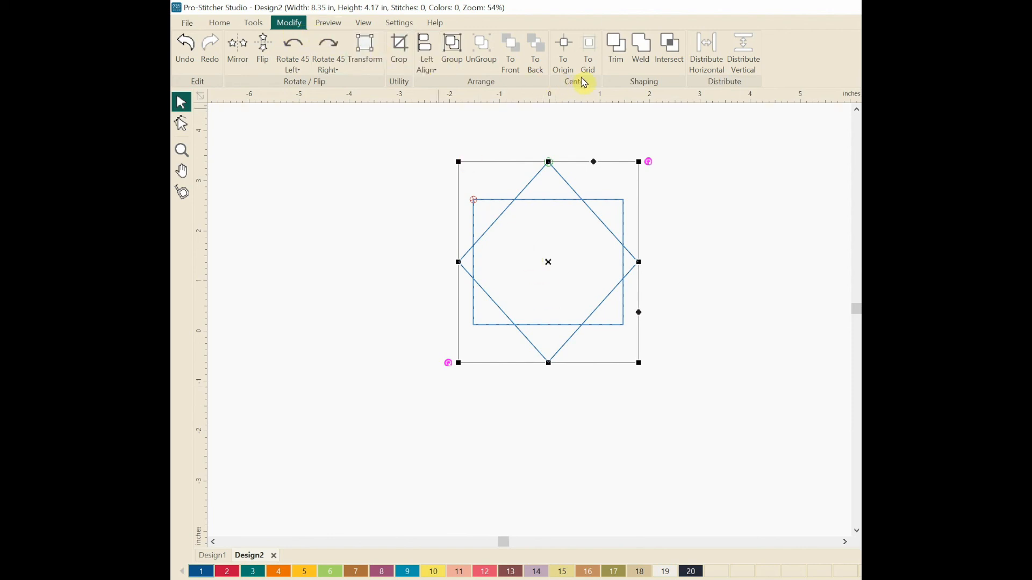
# Step: Trim the diamond down to its four tips around the square, then reselect all pieces
pyautogui.click(616, 58)
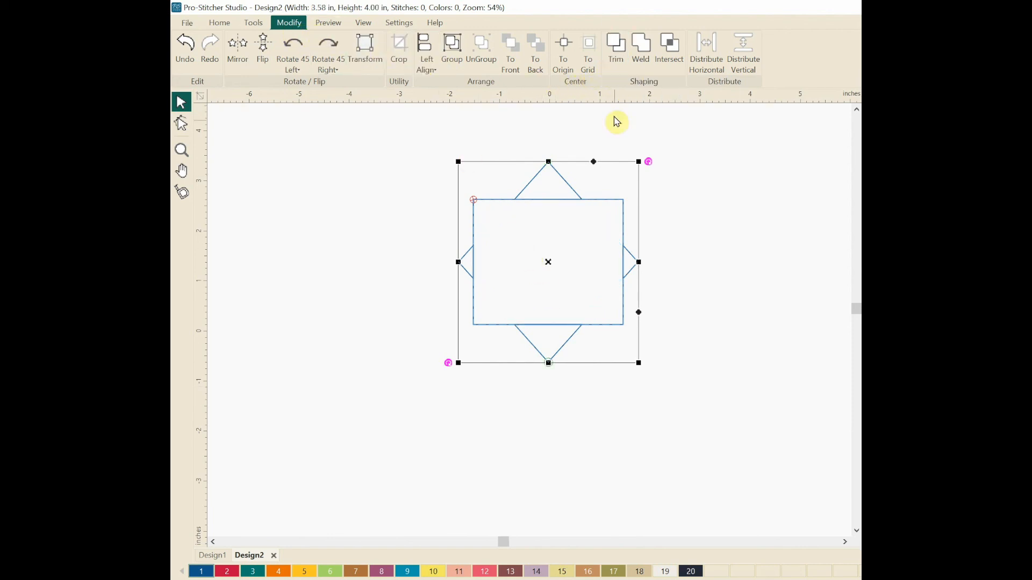
pyautogui.click(692, 181)
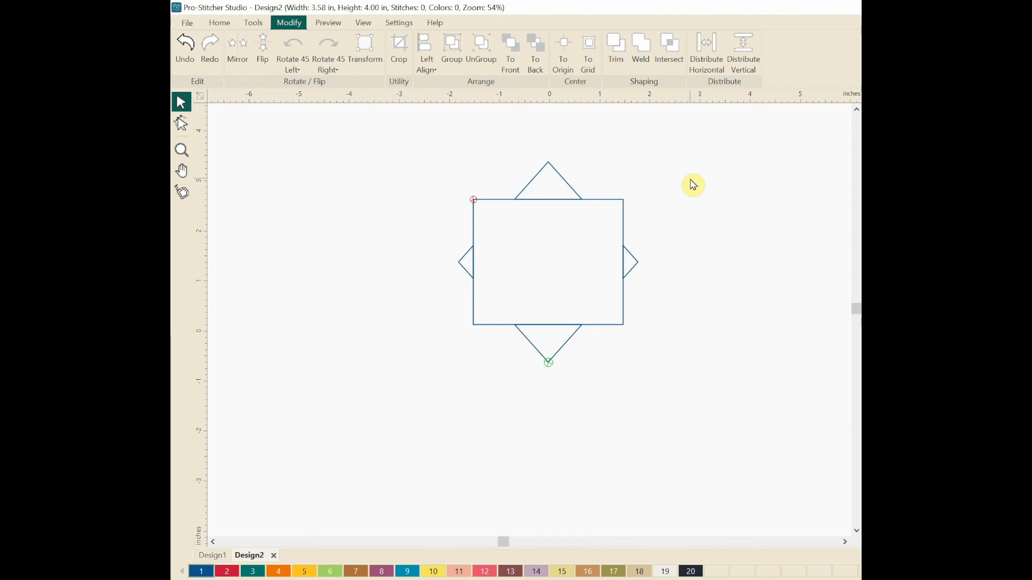
pyautogui.hotkey('ctrl', 'a')
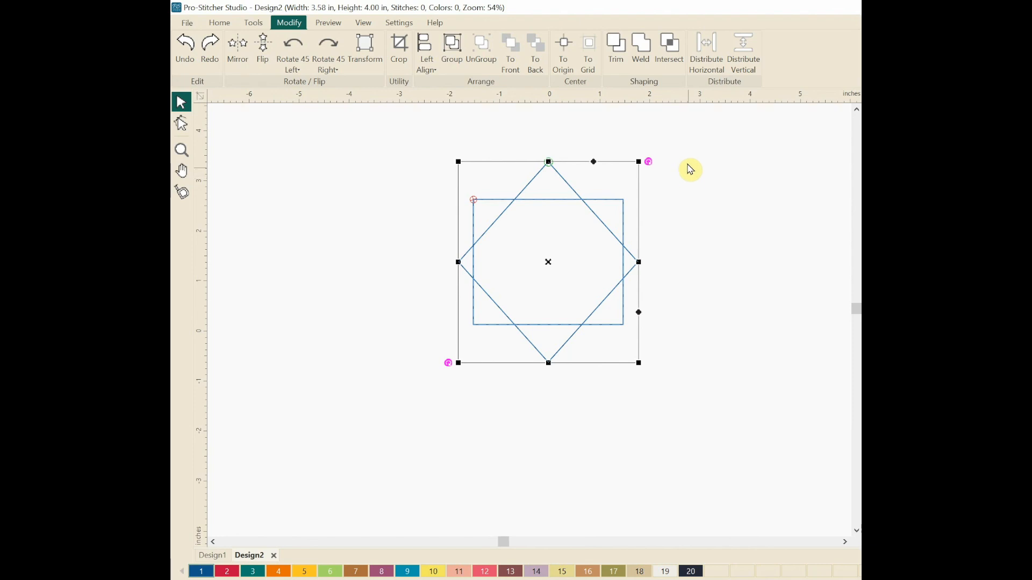
# Step: Weld the square and diamond tips into one 3.58 × 4.00 in eight-point outline
pyautogui.click(641, 61)
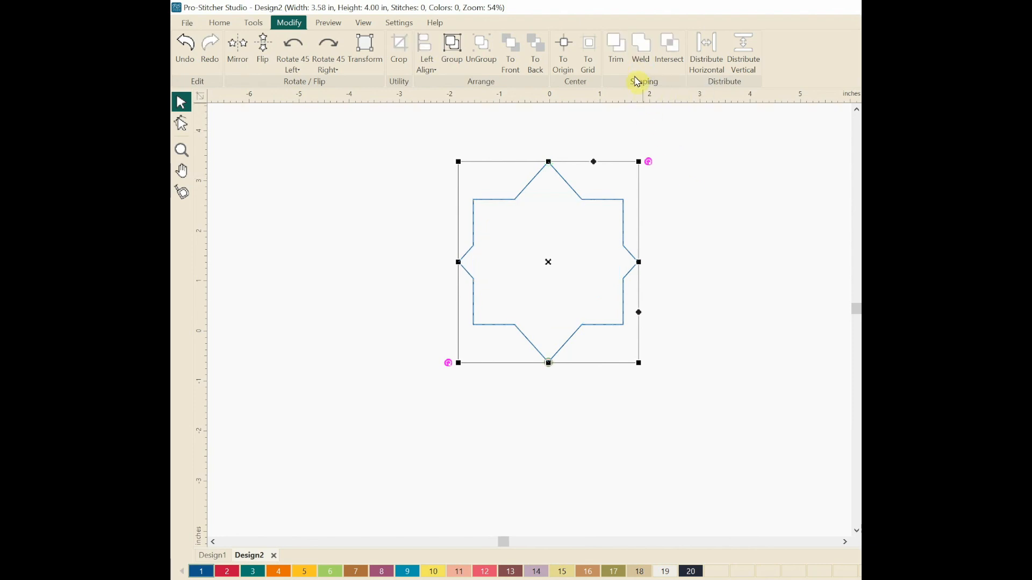
pyautogui.click(726, 235)
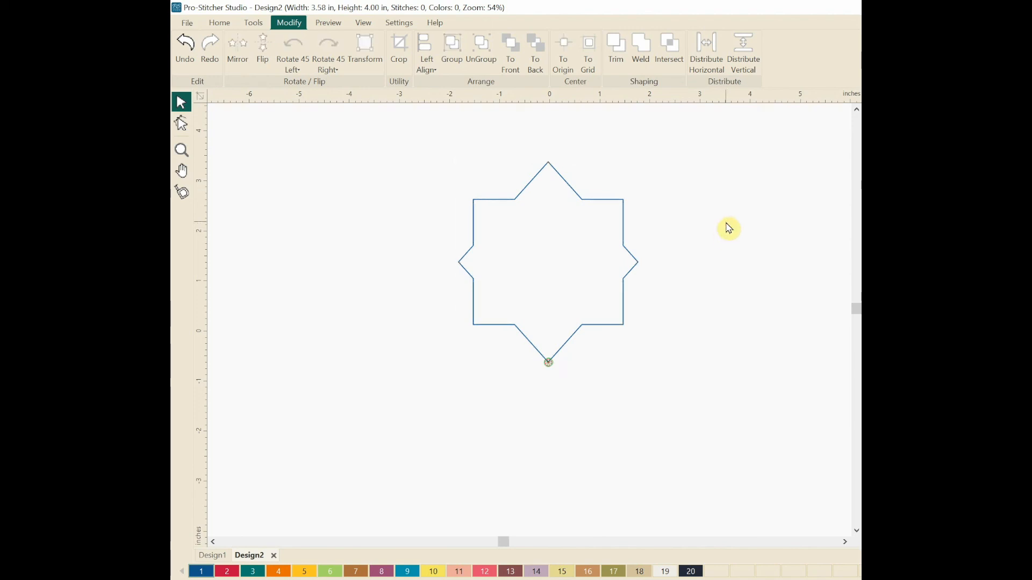